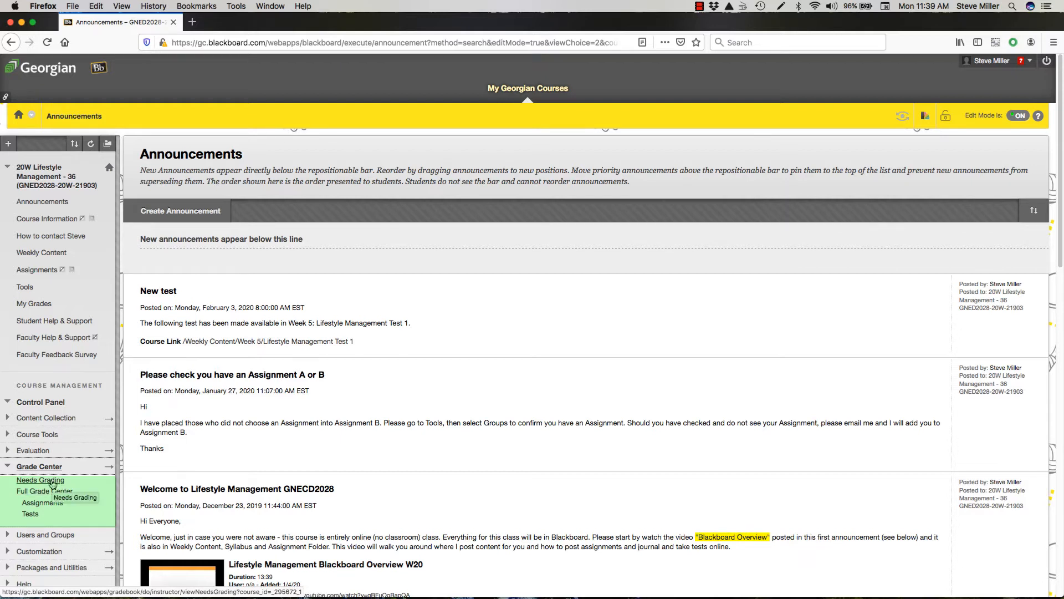
- Open the course's Needs Grading page and look through the list of submitted items awaiting grading
click(52, 481)
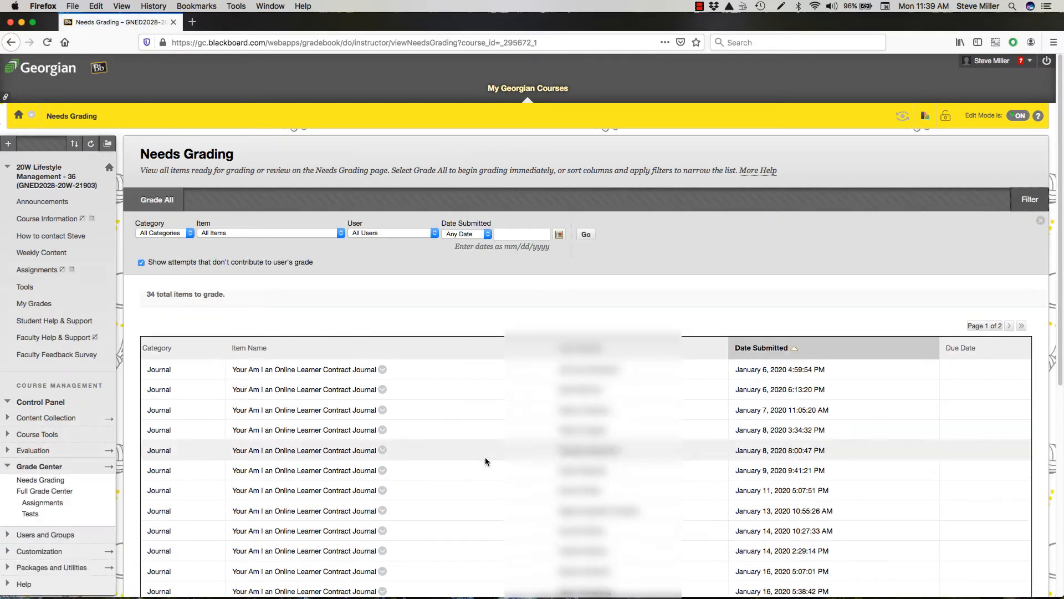
scroll(485, 462, down, 1)
scroll(486, 461, down, 5)
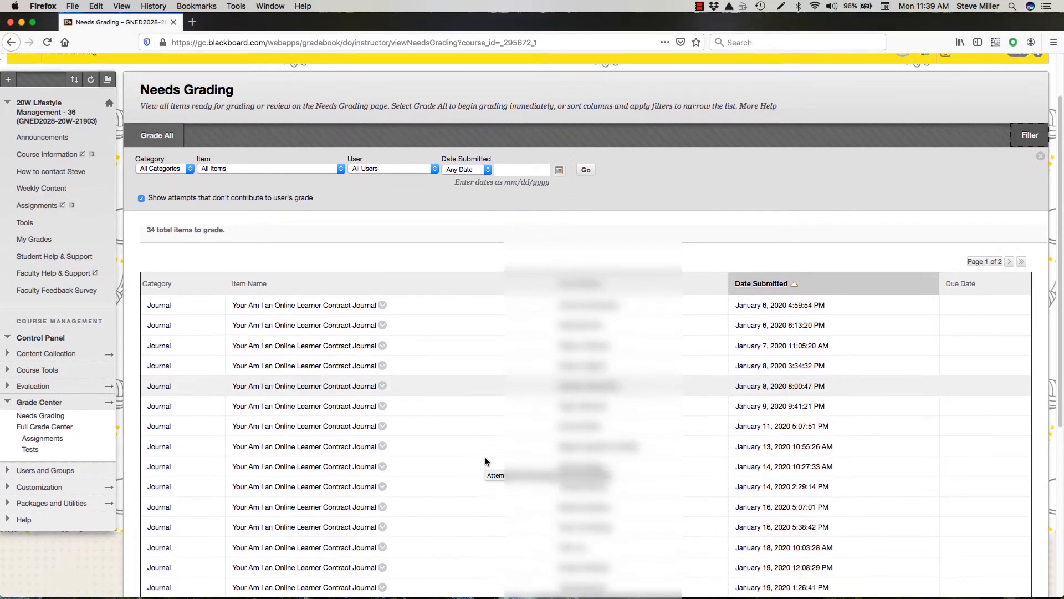
scroll(486, 461, down, 5)
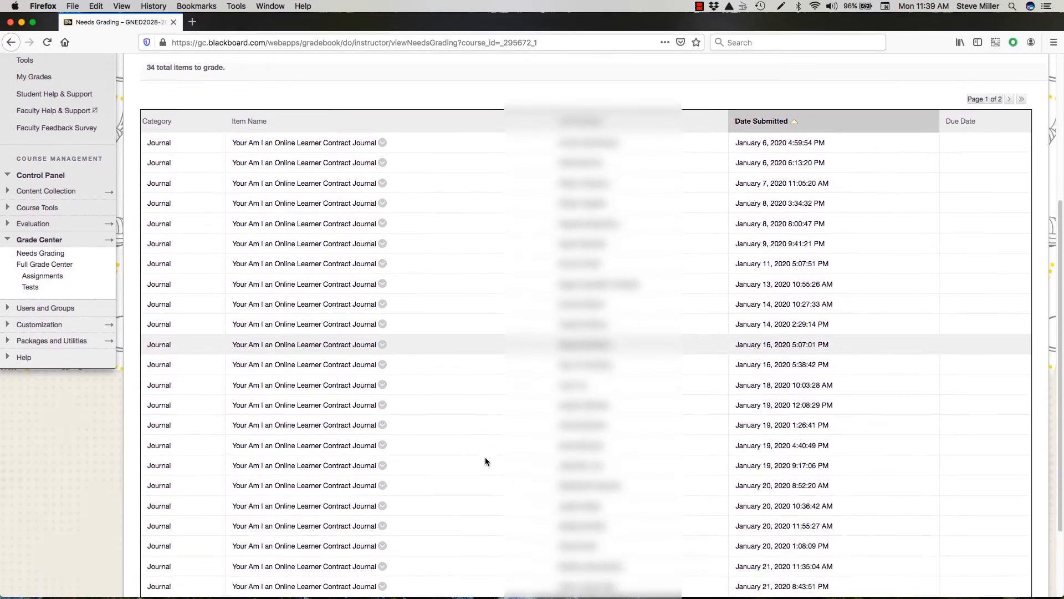
scroll(485, 461, up, 5)
scroll(486, 461, up, 3)
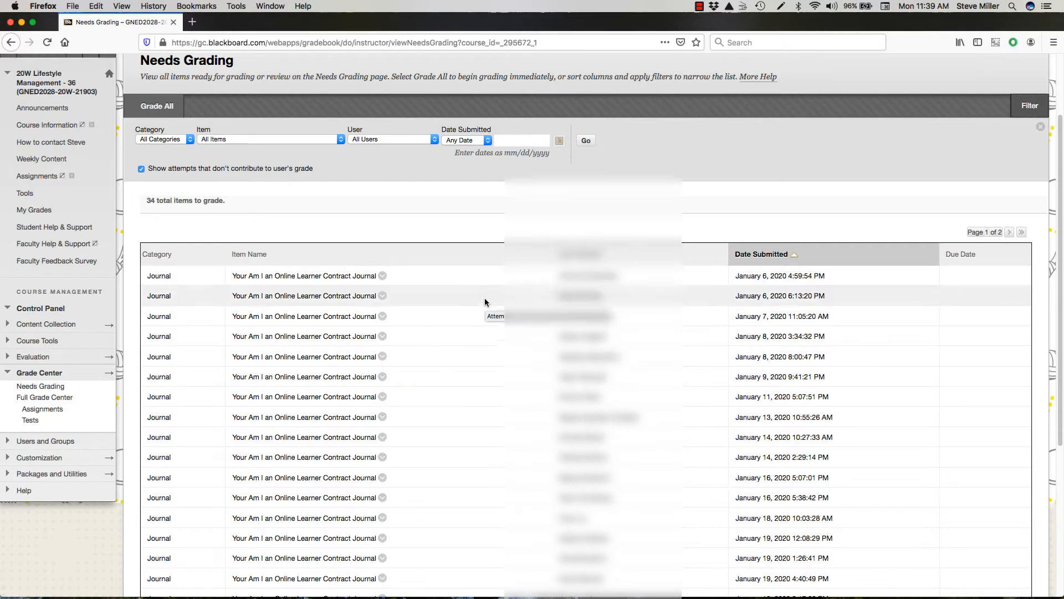
scroll(485, 302, down, 6)
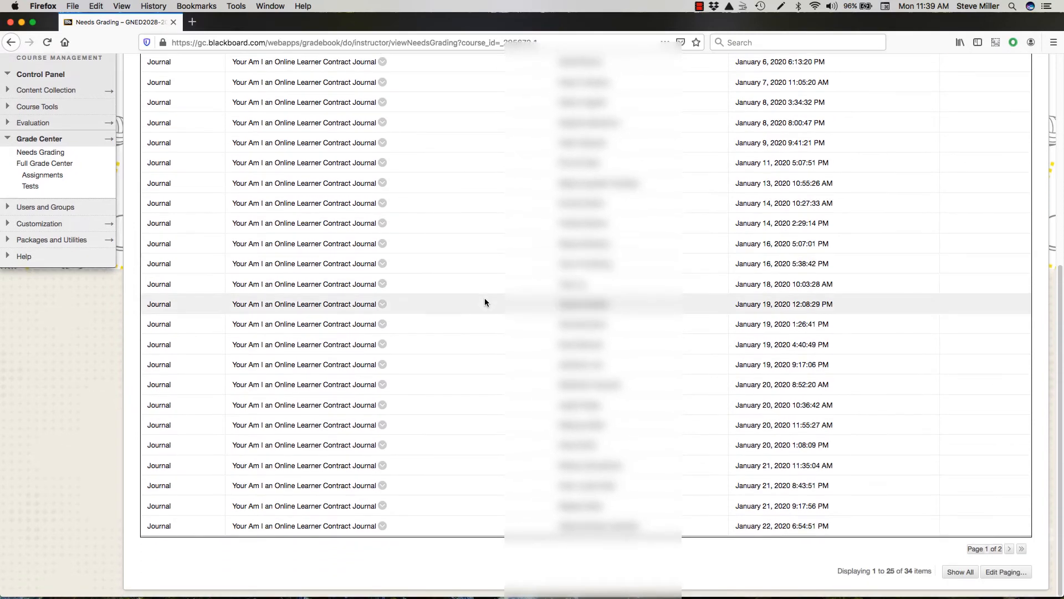
scroll(901, 344, up, 5)
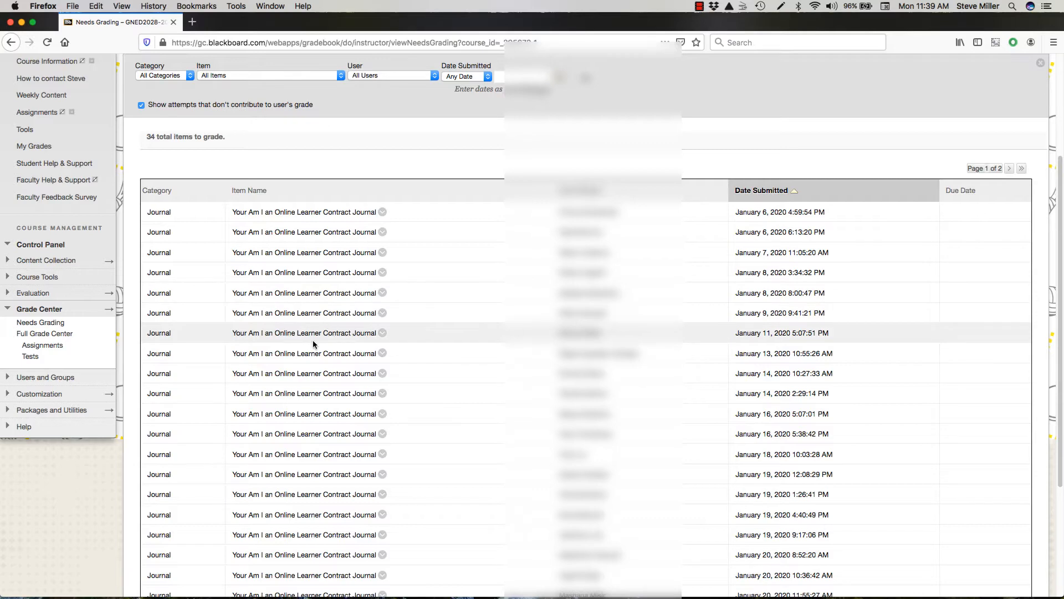
scroll(313, 344, down, 2)
scroll(289, 344, up, 6)
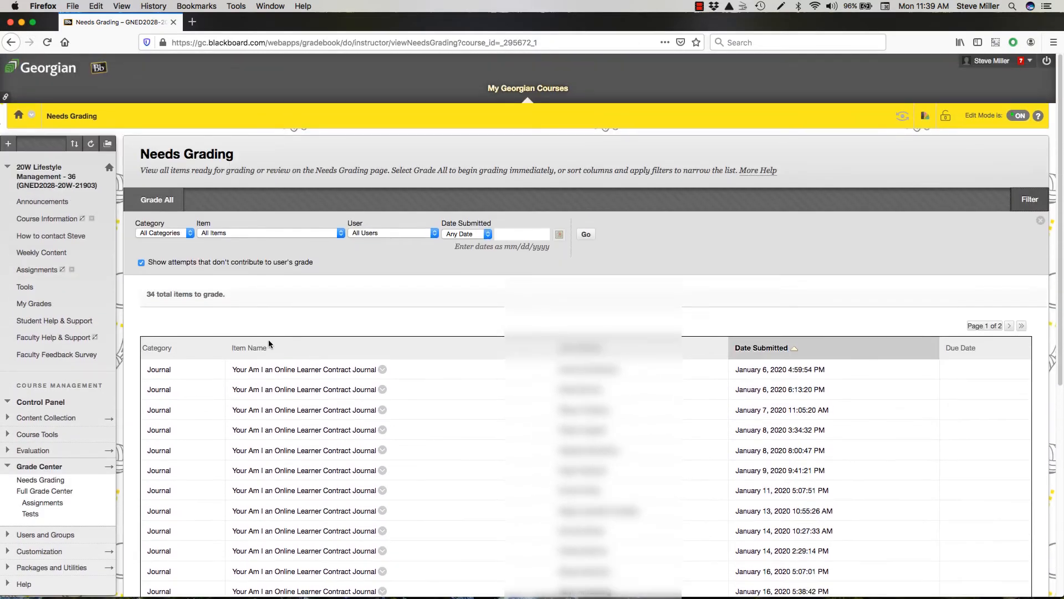
- Open the Full Grade Center and examine the students' submission and grade status in the journal and test columns
click(56, 492)
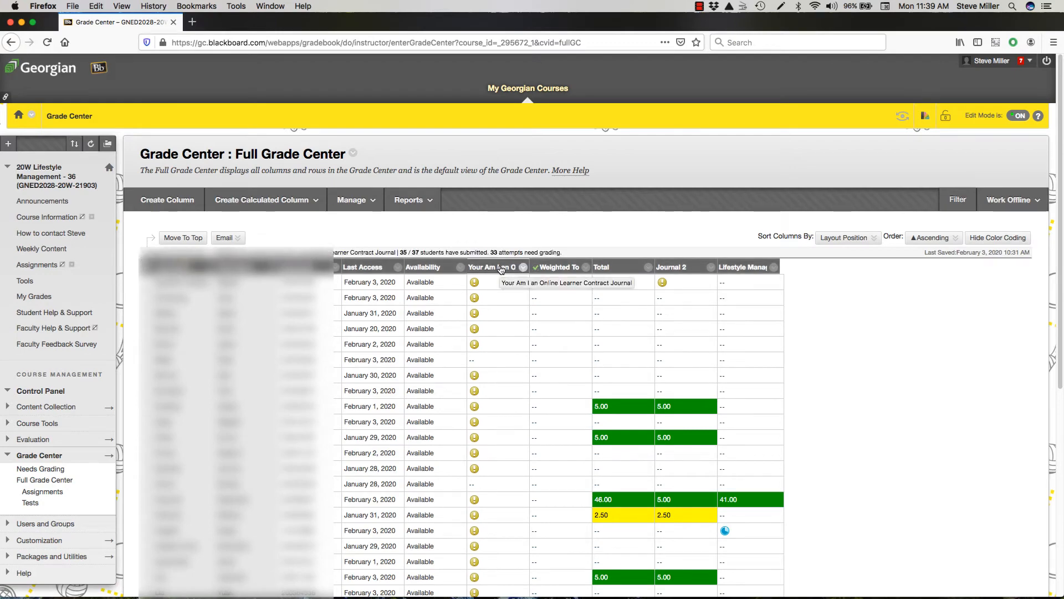
scroll(505, 333, down, 8)
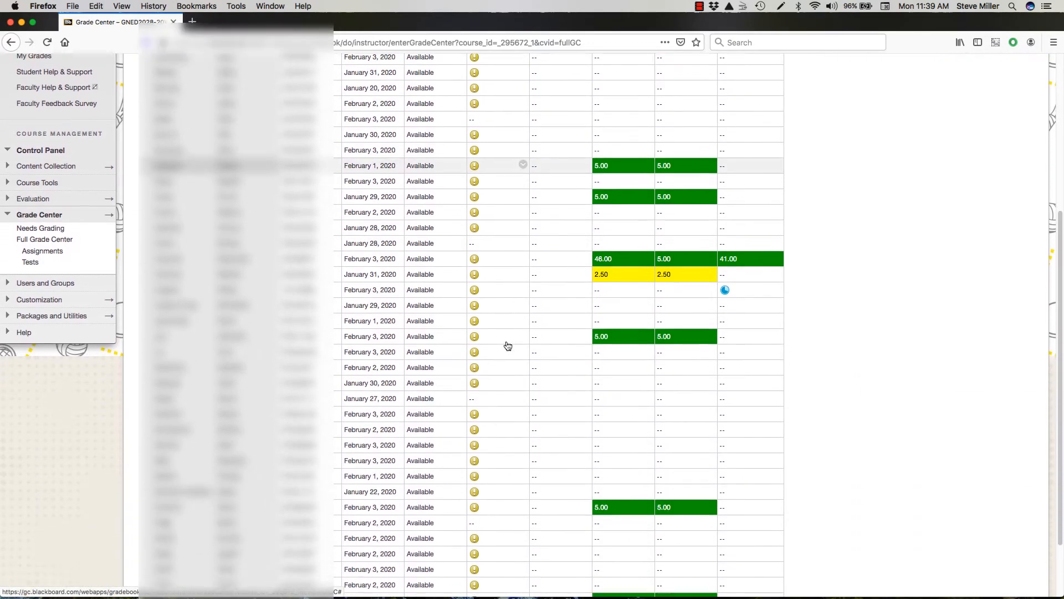
scroll(507, 345, down, 2)
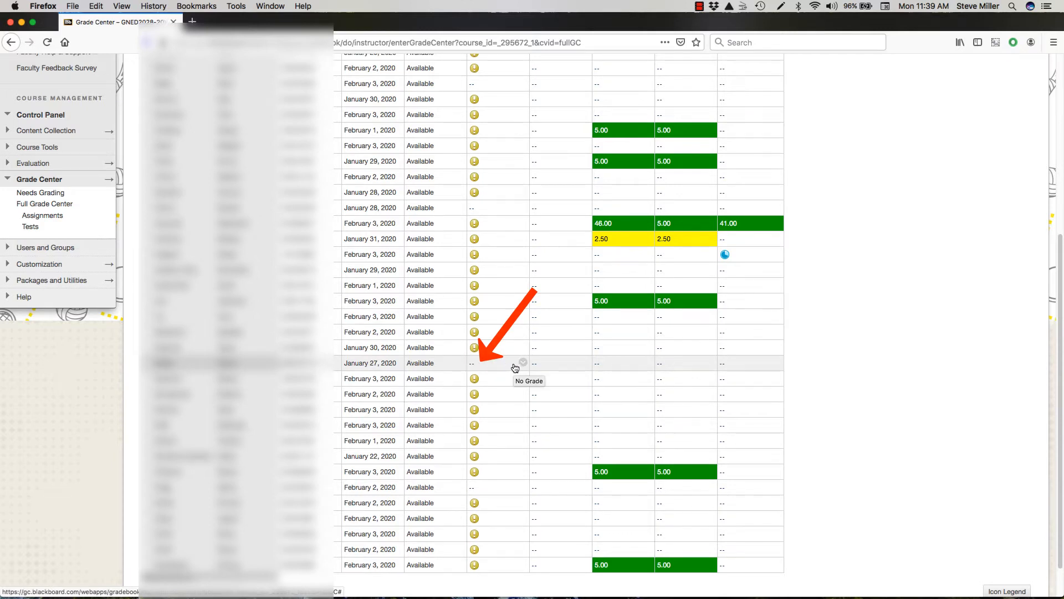
scroll(515, 368, up, 5)
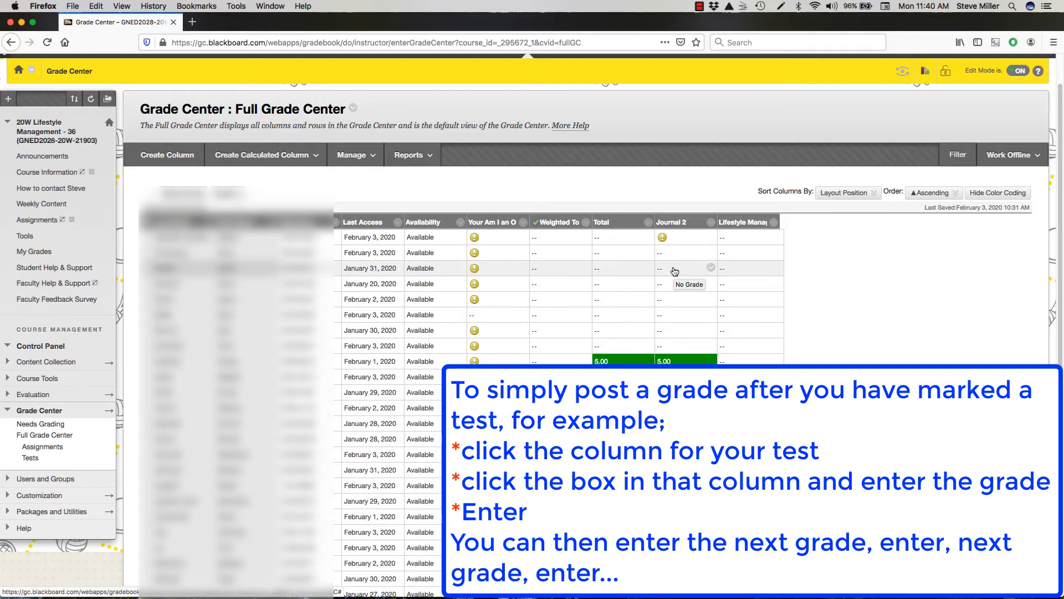
scroll(749, 342, down, 1)
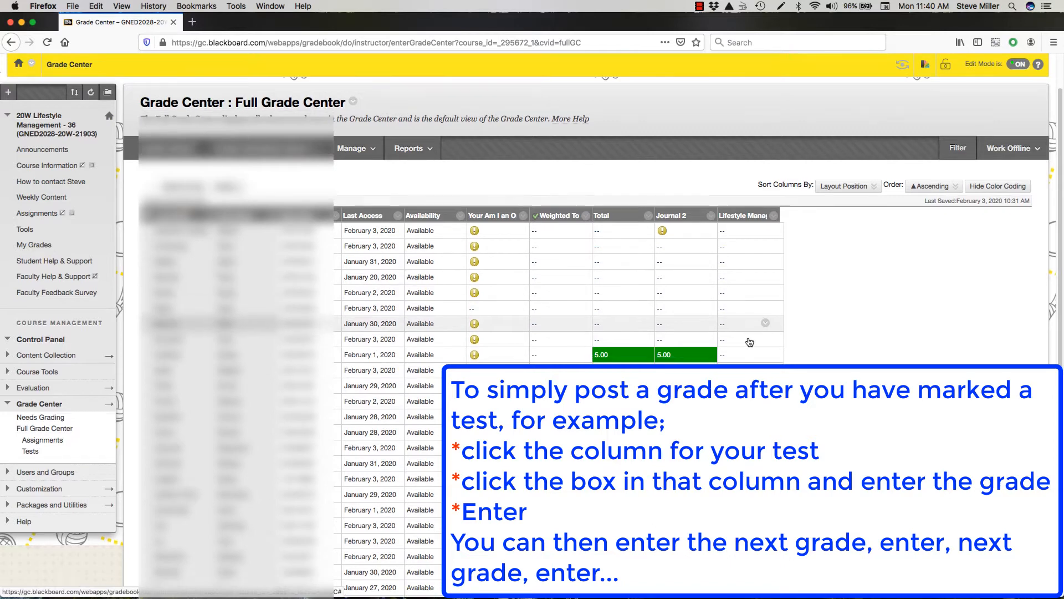
scroll(749, 342, down, 5)
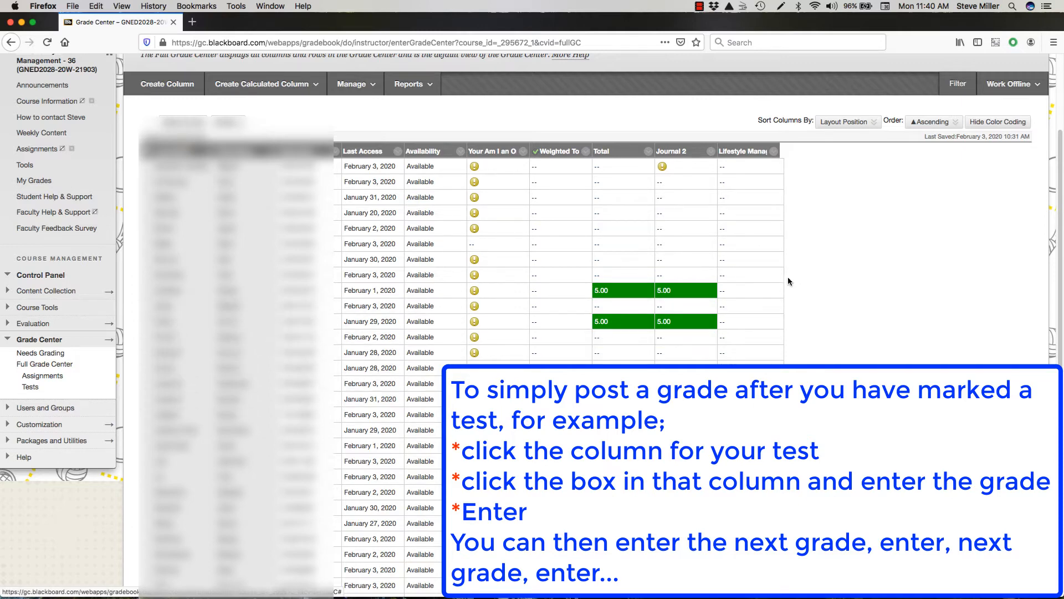
click(744, 154)
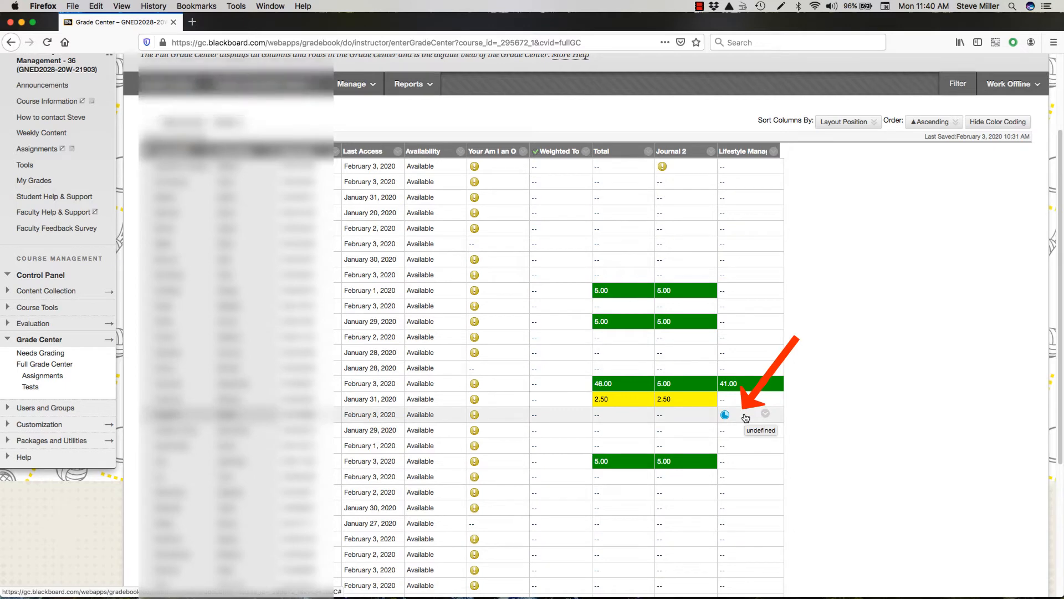
scroll(852, 470, down, 3)
scroll(850, 465, down, 2)
scroll(850, 464, up, 4)
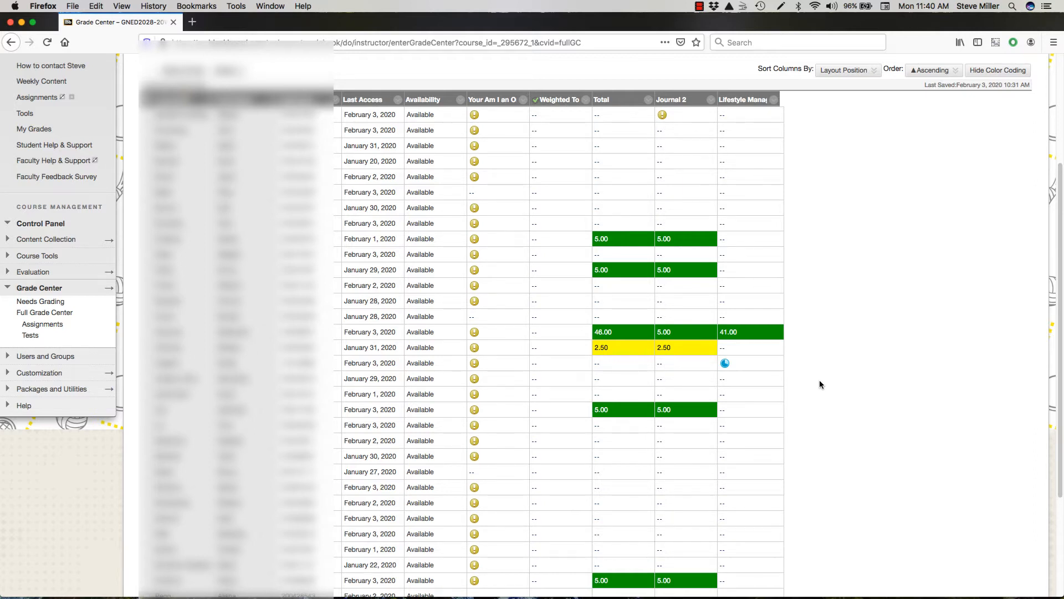
scroll(820, 382, up, 5)
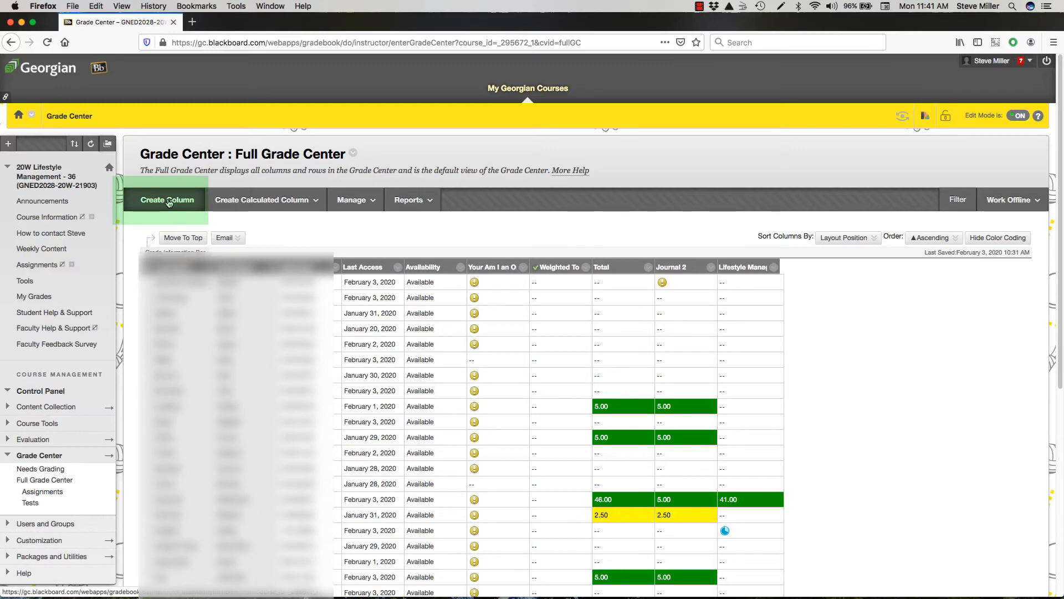
- Start a new regular grade column and enter "Journal 3" as its column name
click(256, 200)
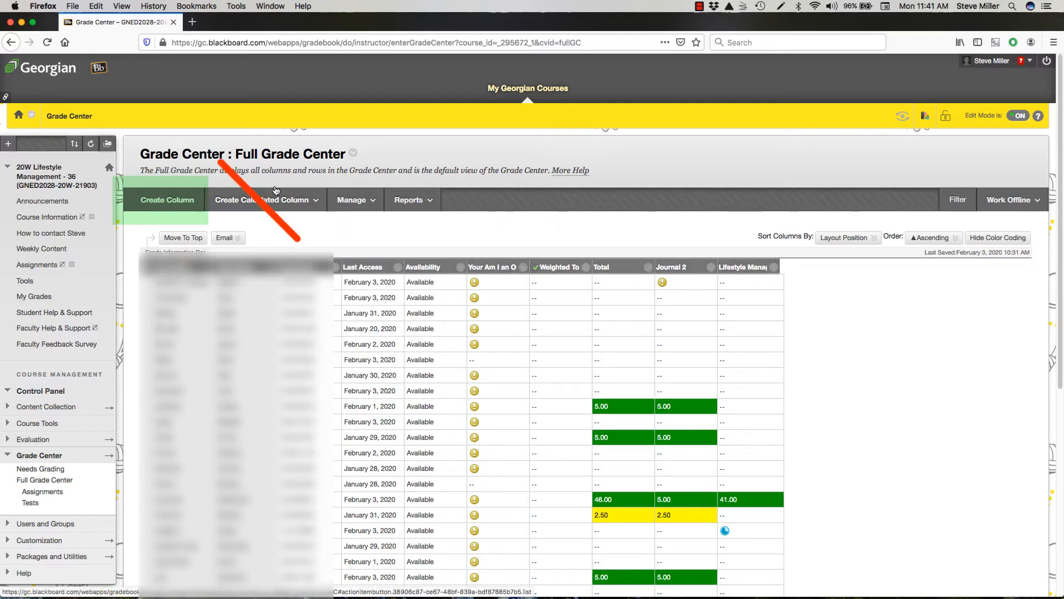
mouse_move(268, 199)
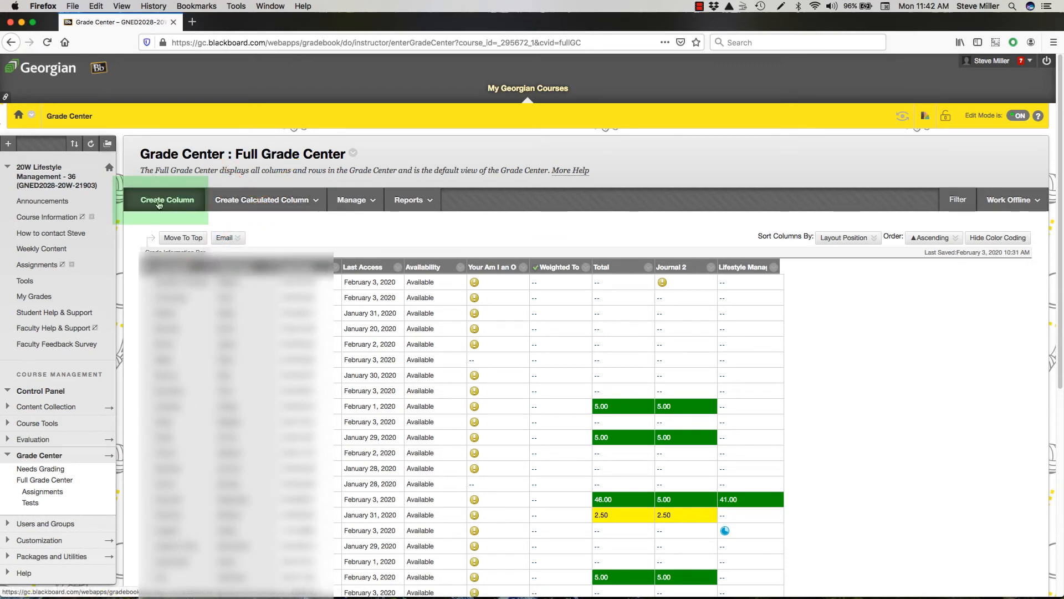
click(159, 203)
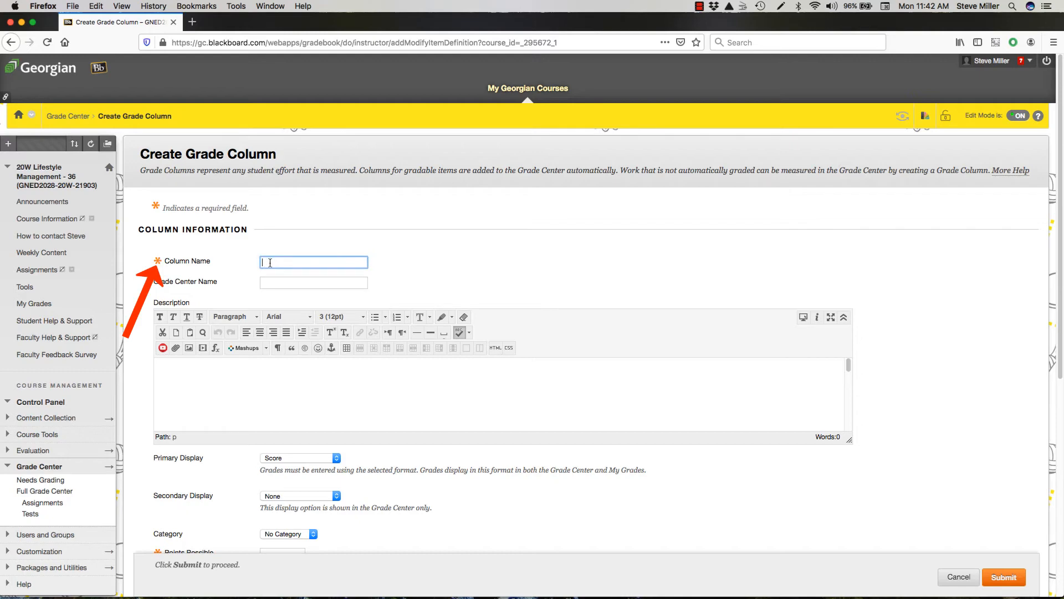
text(ournalk)
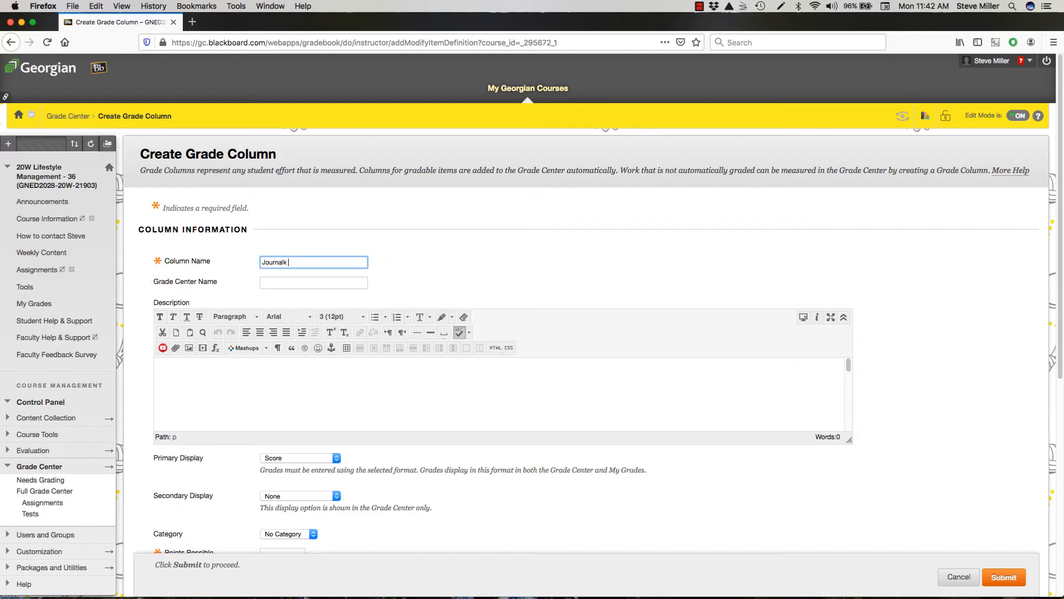
click(287, 262)
key(BackSpace)
click(379, 285)
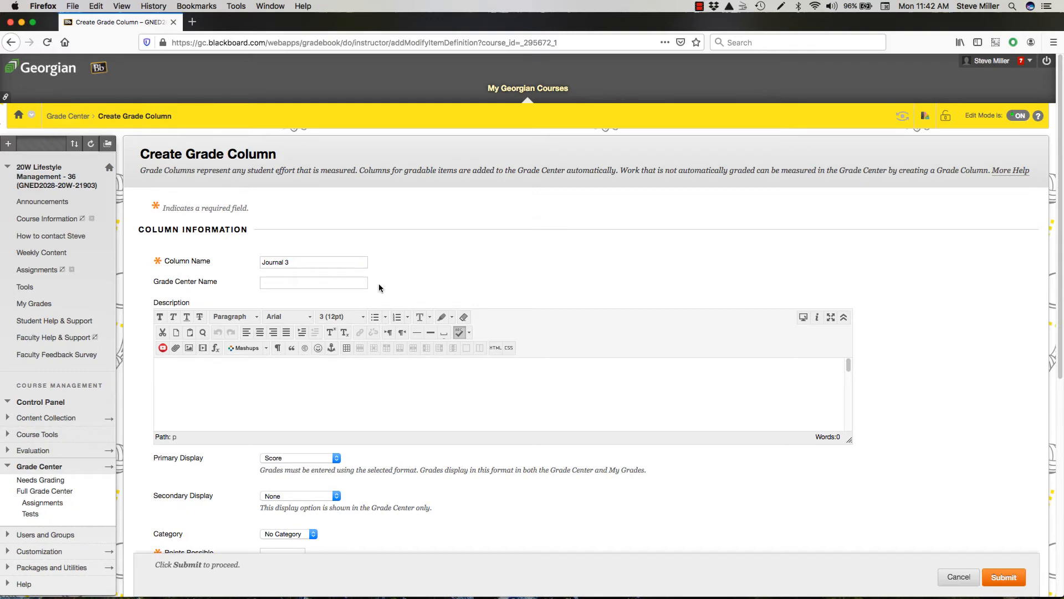
- Set the new column's points possible to 5 and its secondary display to Percentage
scroll(379, 284, down, 4)
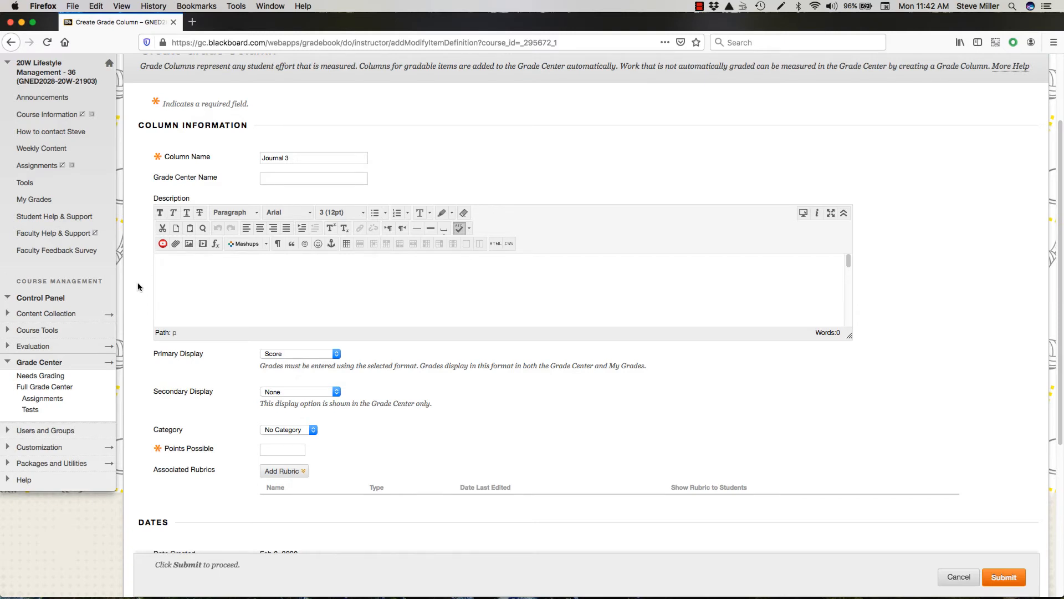
scroll(138, 286, down, 4)
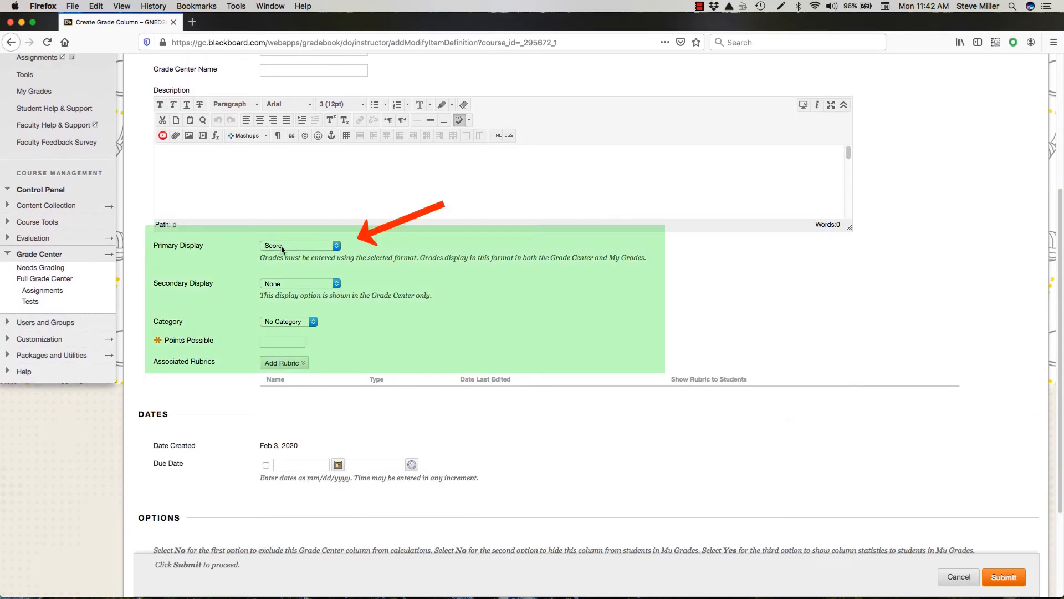
click(274, 342)
click(360, 285)
click(337, 285)
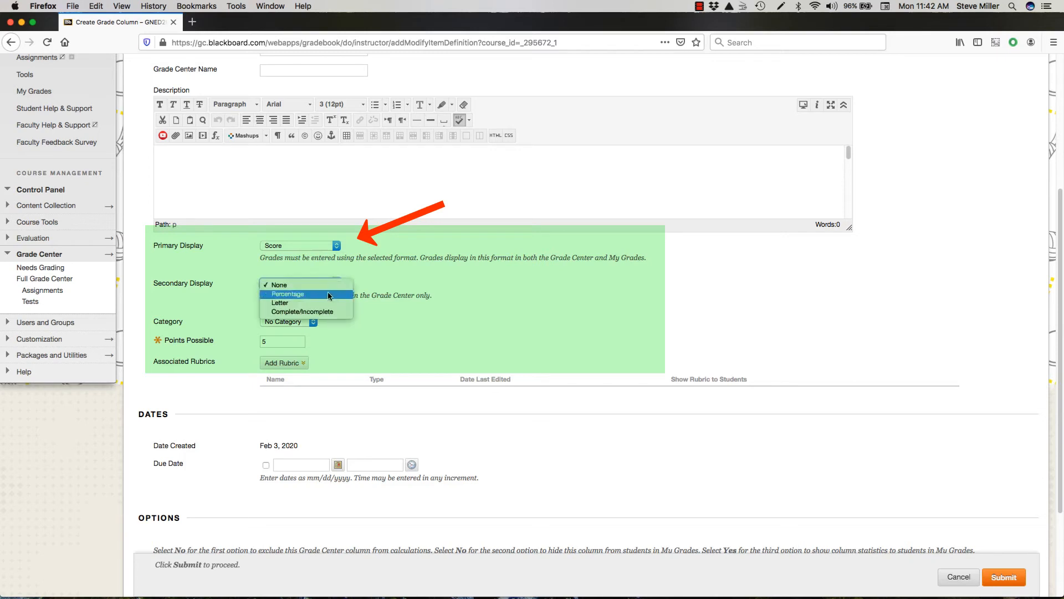
click(326, 293)
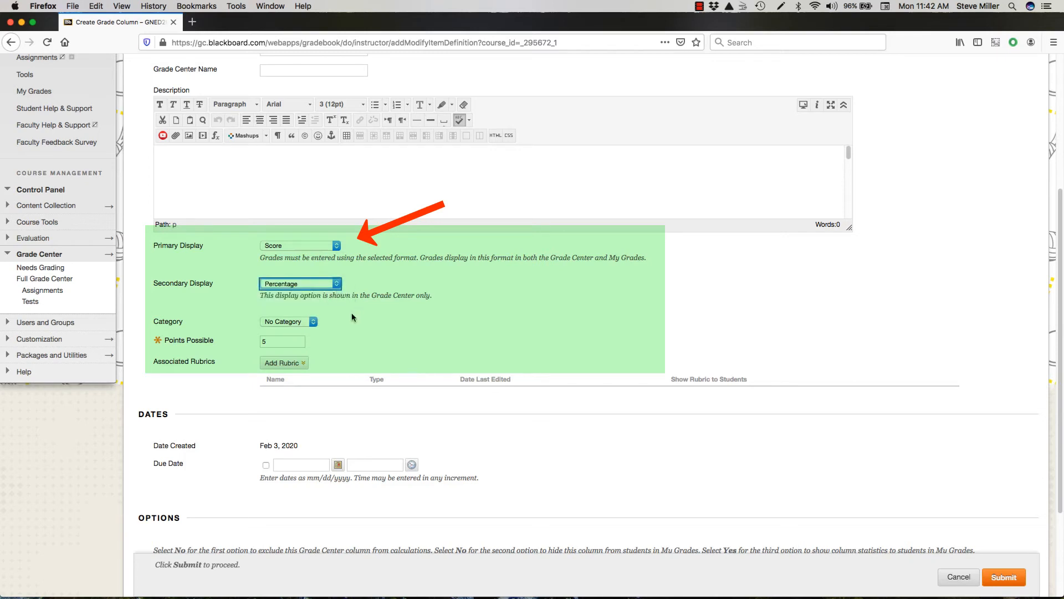
click(354, 289)
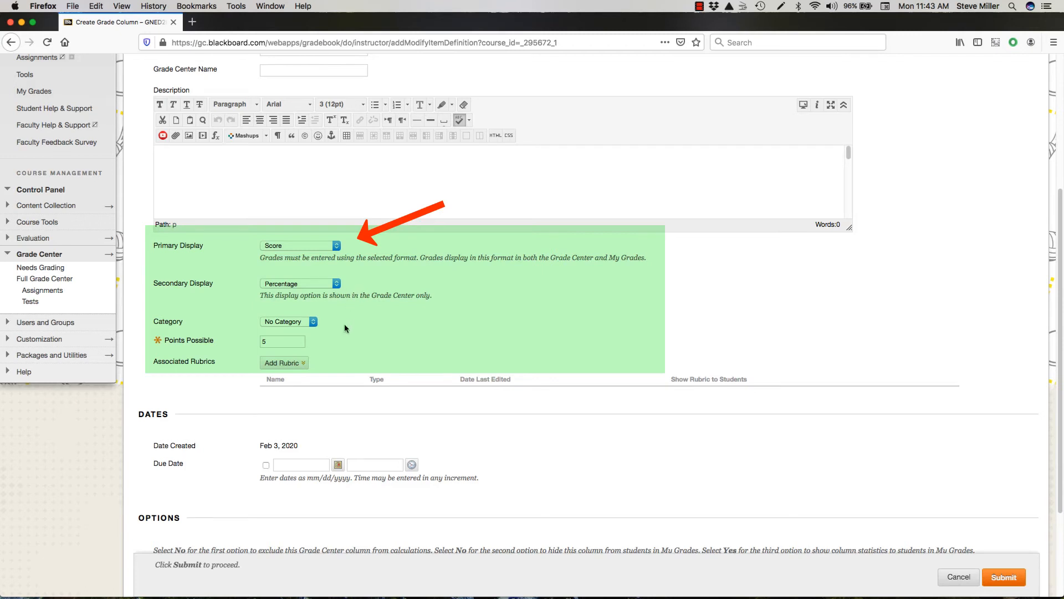
- Submit the new grade column with its default date and visibility options, and check it in the Full Grade Center
scroll(344, 327, down, 2)
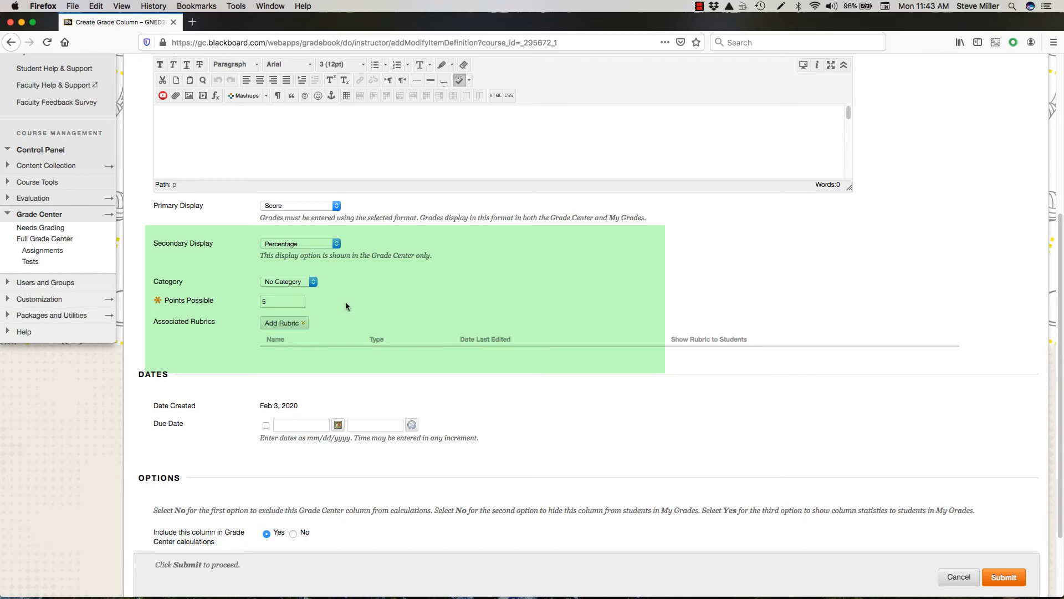
scroll(345, 301, down, 3)
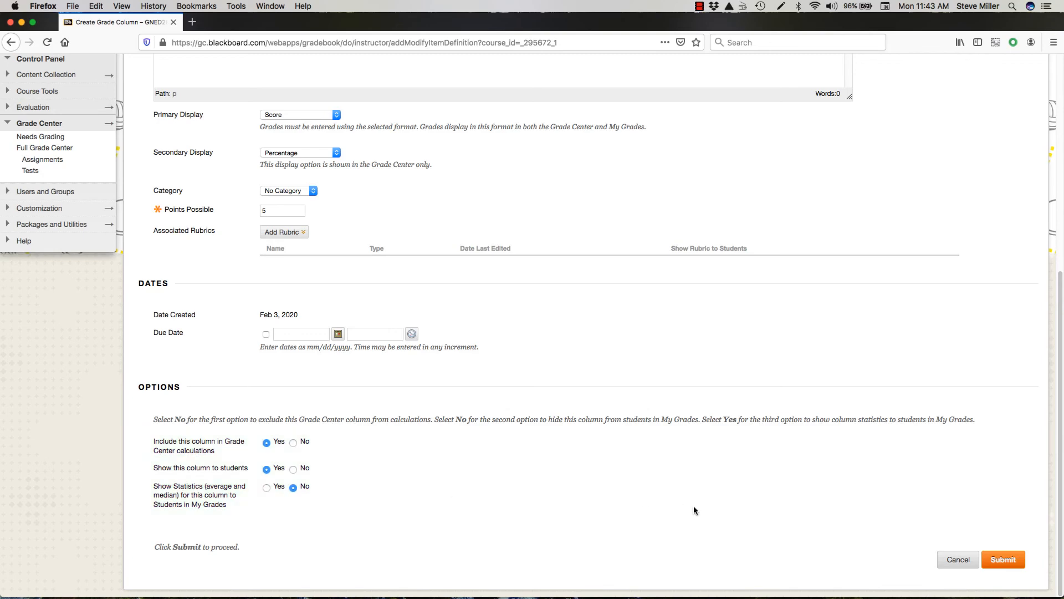
click(1008, 560)
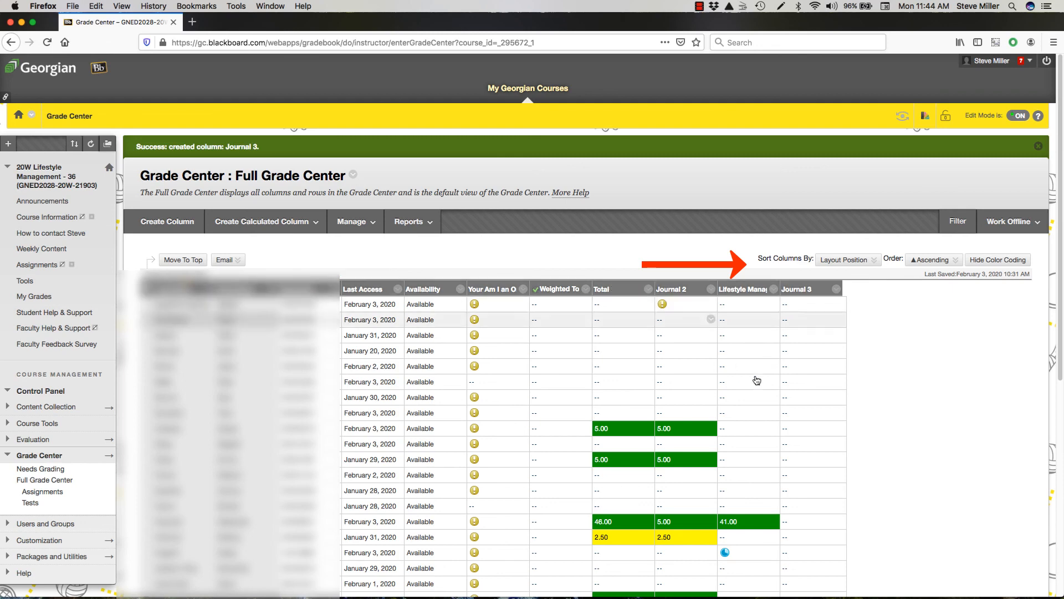
scroll(938, 429, down, 3)
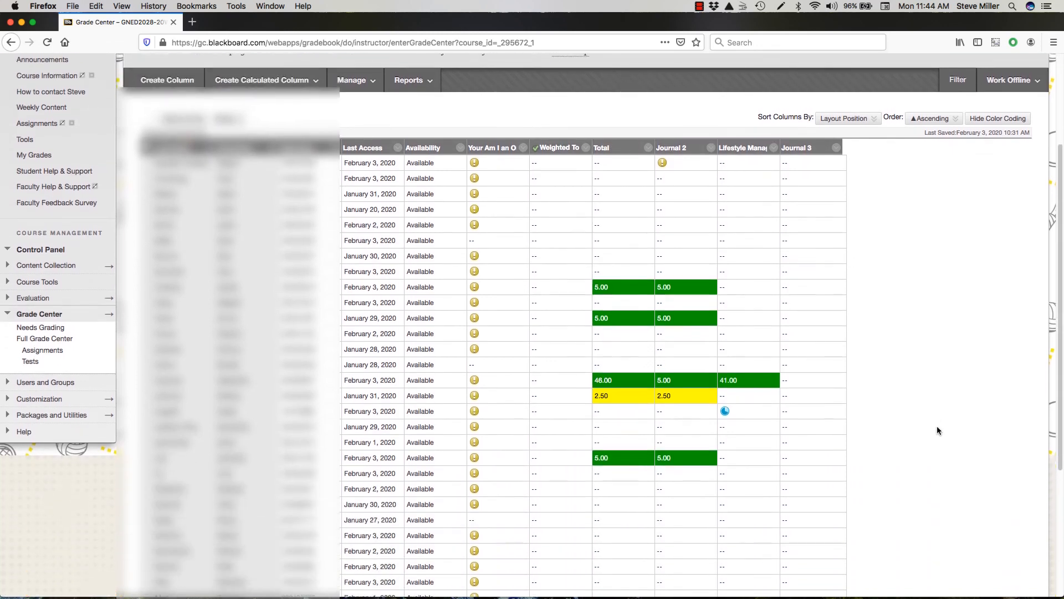
scroll(936, 430, up, 1)
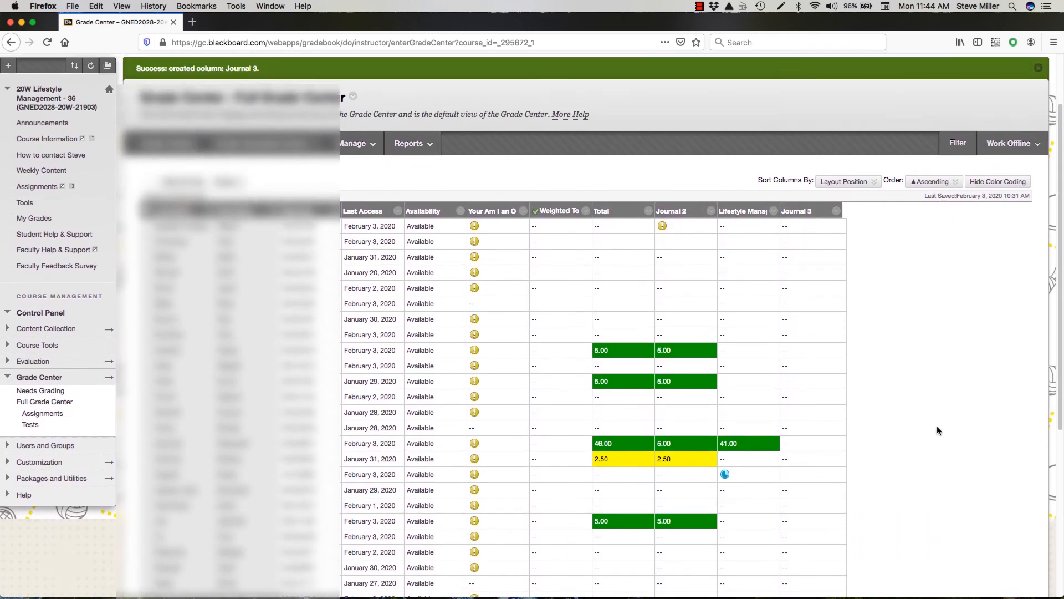